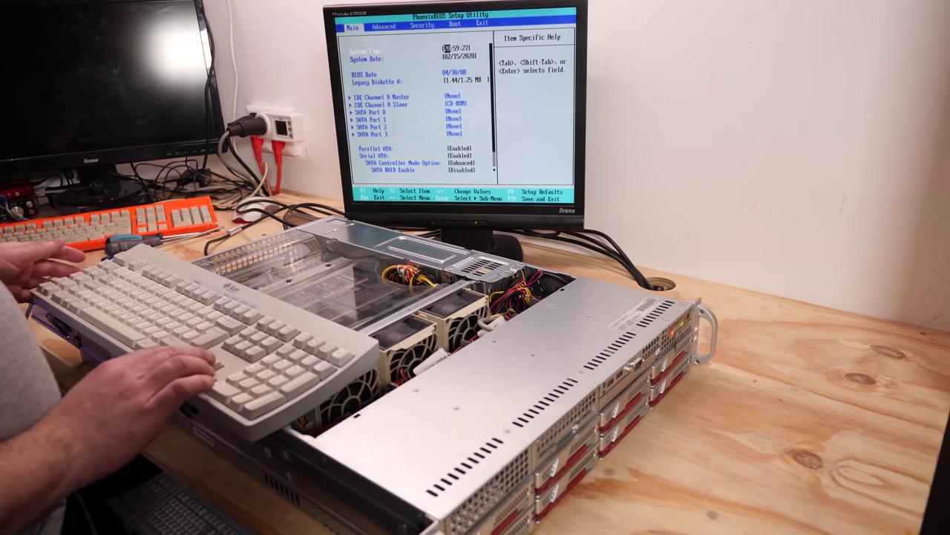
Browse from Main to the Boot device order, then return to the Advanced settings list.
key(Right)
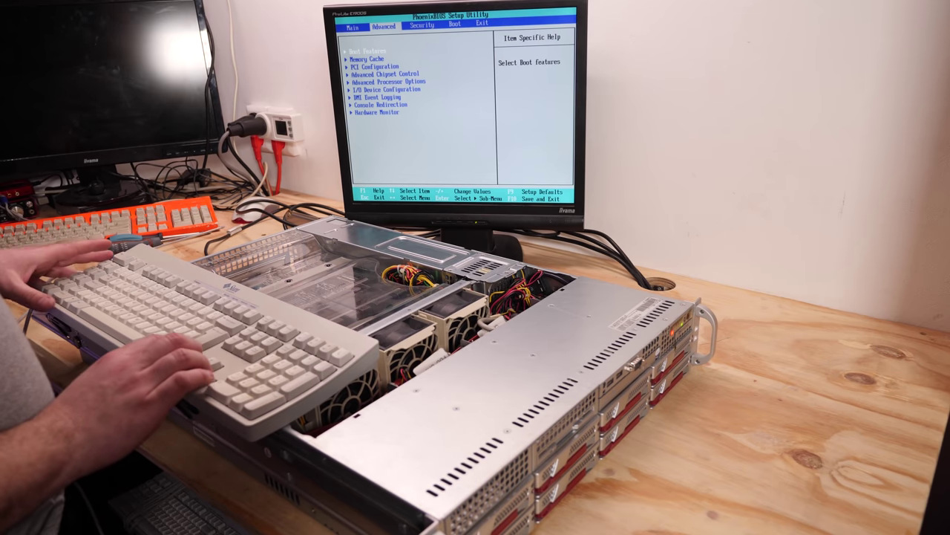
key(Right)
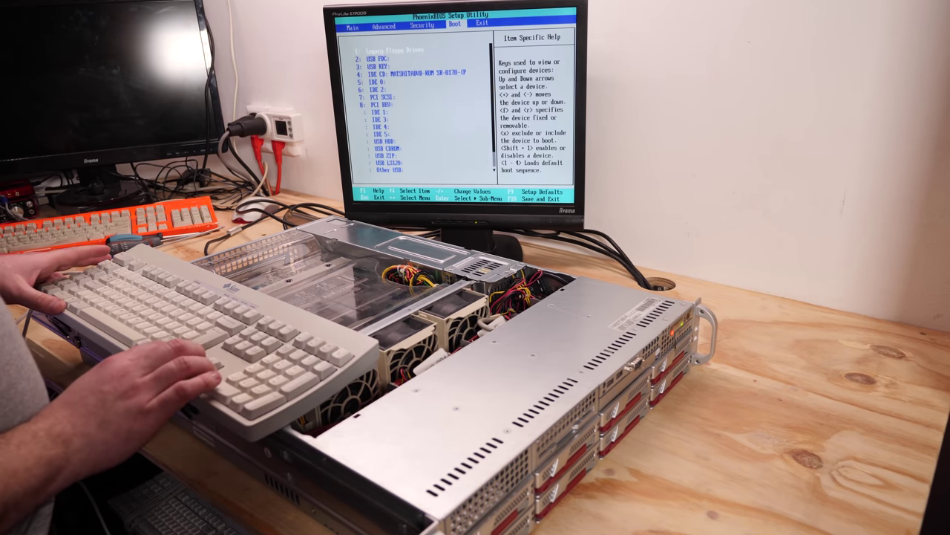
key(Left)
key(Left)
Set the Power Loss state to Power On in Boot Features.
key(Return)
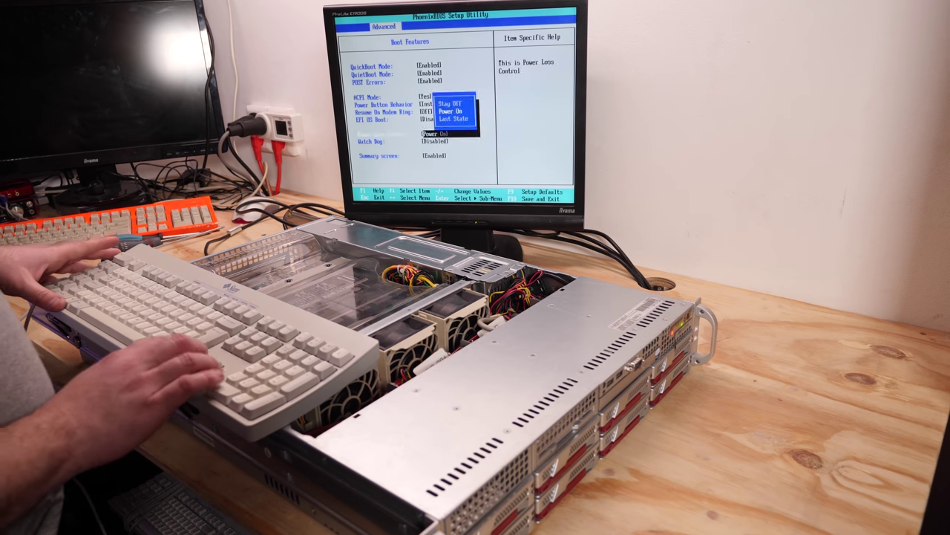
key(Escape)
key(Escape)
key(Down)
key(Return)
key(Escape)
Review Advanced Processor Options, then check SATA RAID Enable (Disabled) on the Main page.
key(Return)
key(Down)
key(Down)
key(Down)
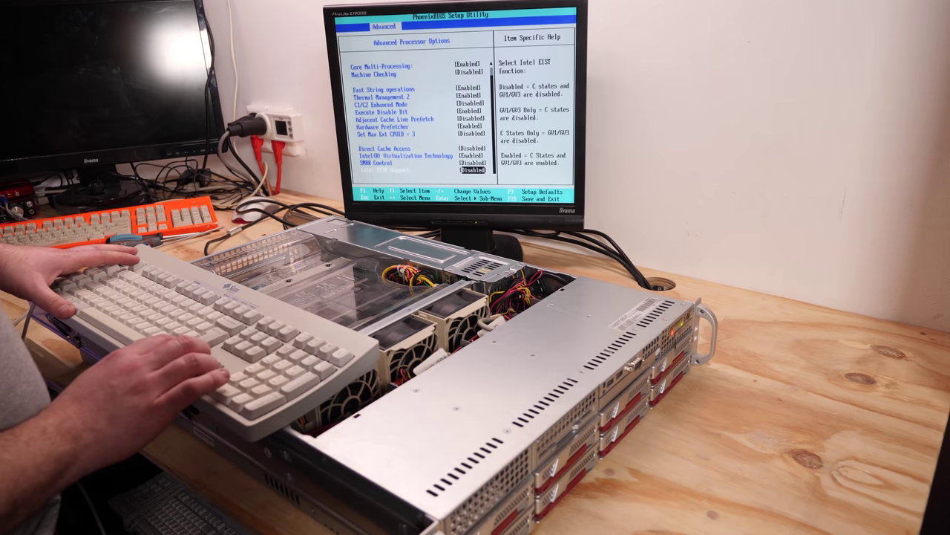
key(Escape)
key(Down)
key(Return)
key(Escape)
key(Escape)
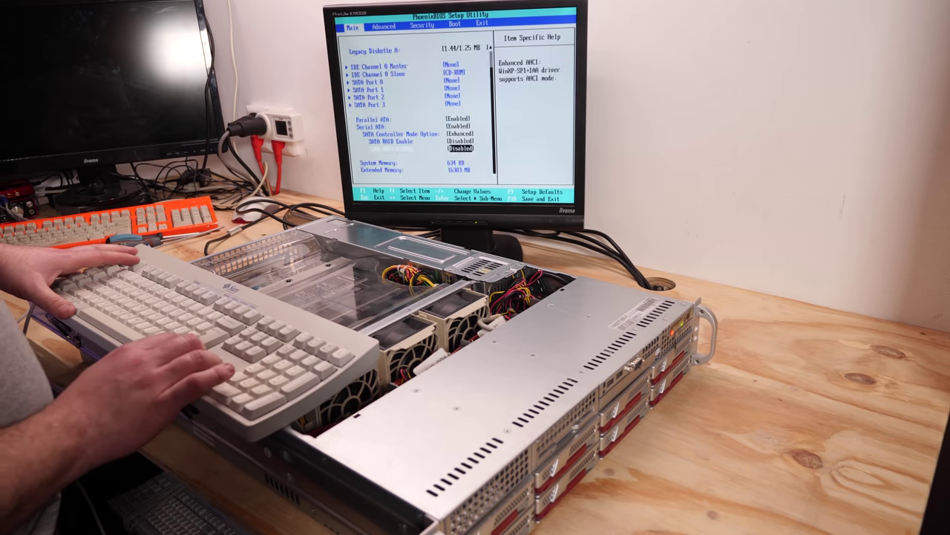
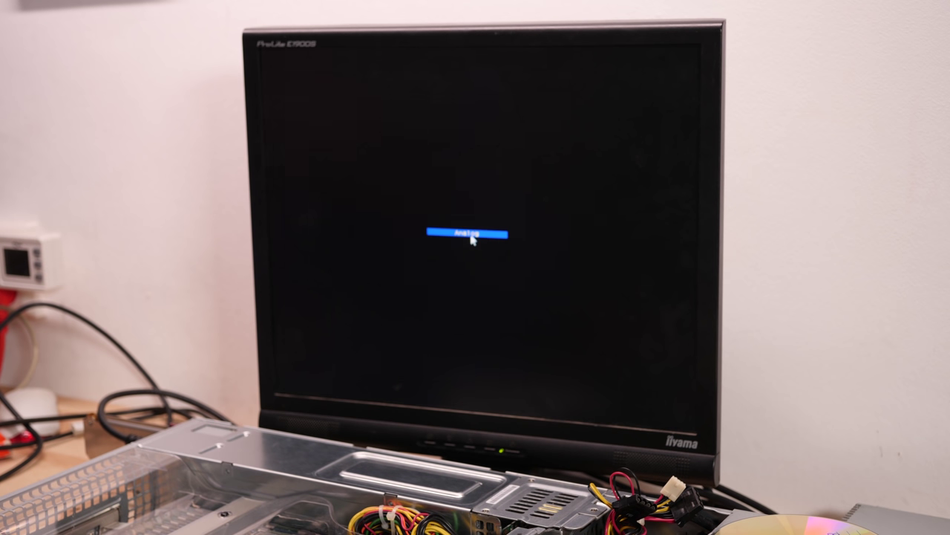
Submit a wrong password attempt, dismiss the incorrect-password error and return to the account prompt.
key(ctrl+alt+Delete)
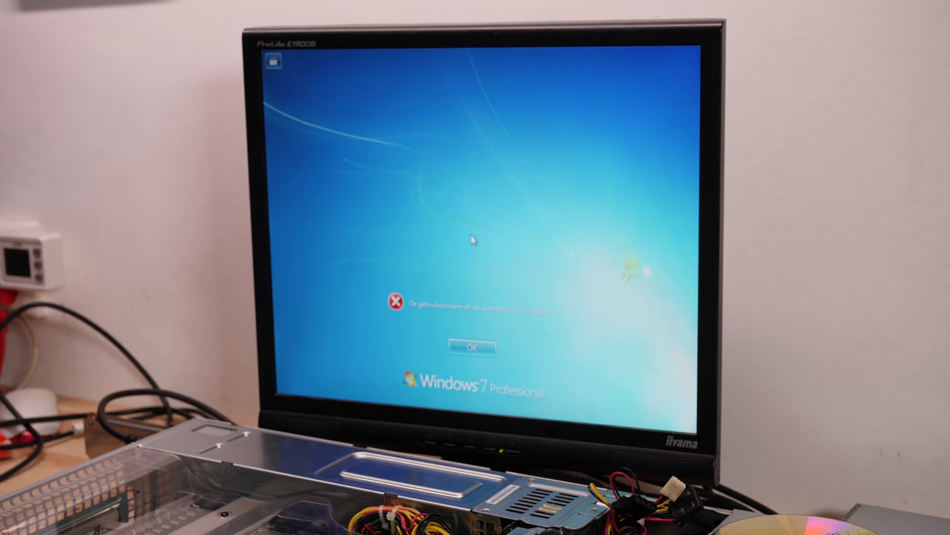
key(Return)
key(Return)
key(Return)
text(•••••)
key(Return)
key(Return)
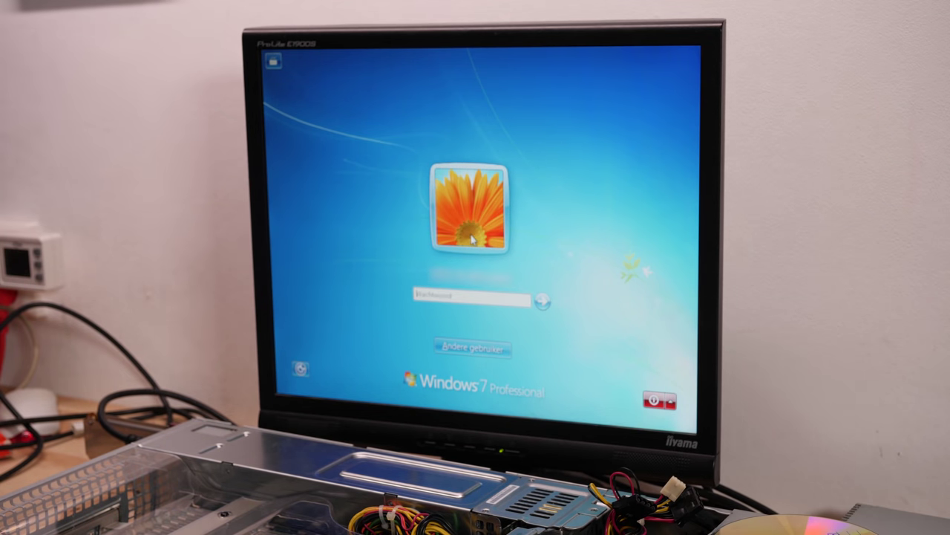